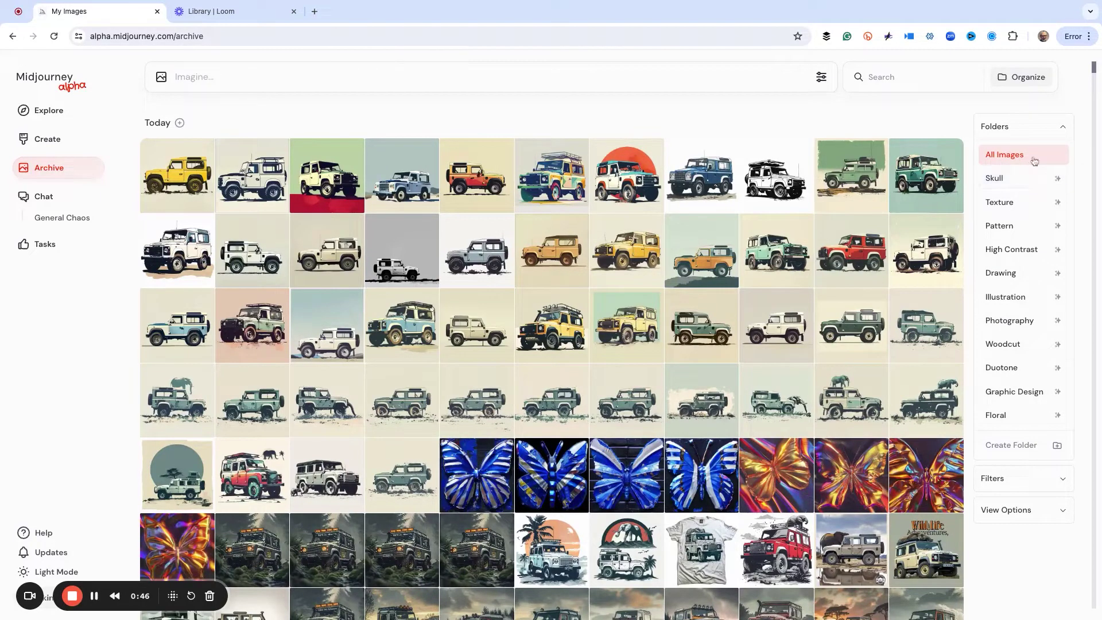
- Browse the Skull through Duotone style folders, settle on Woodcut, and paste the American Robin woodcut prompt
click(1010, 183)
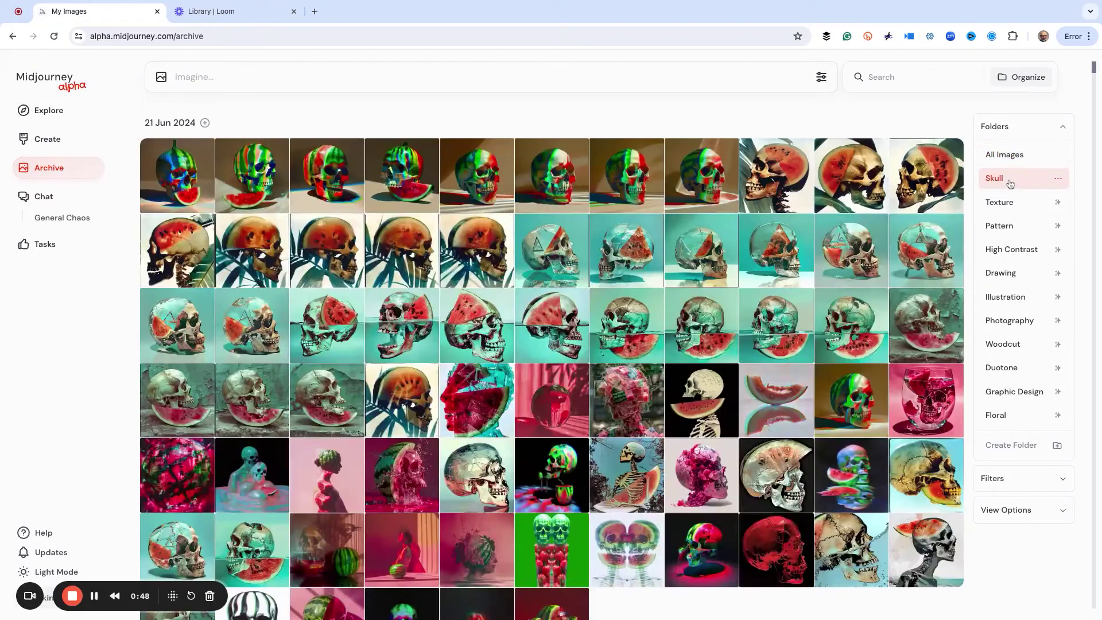
click(1010, 207)
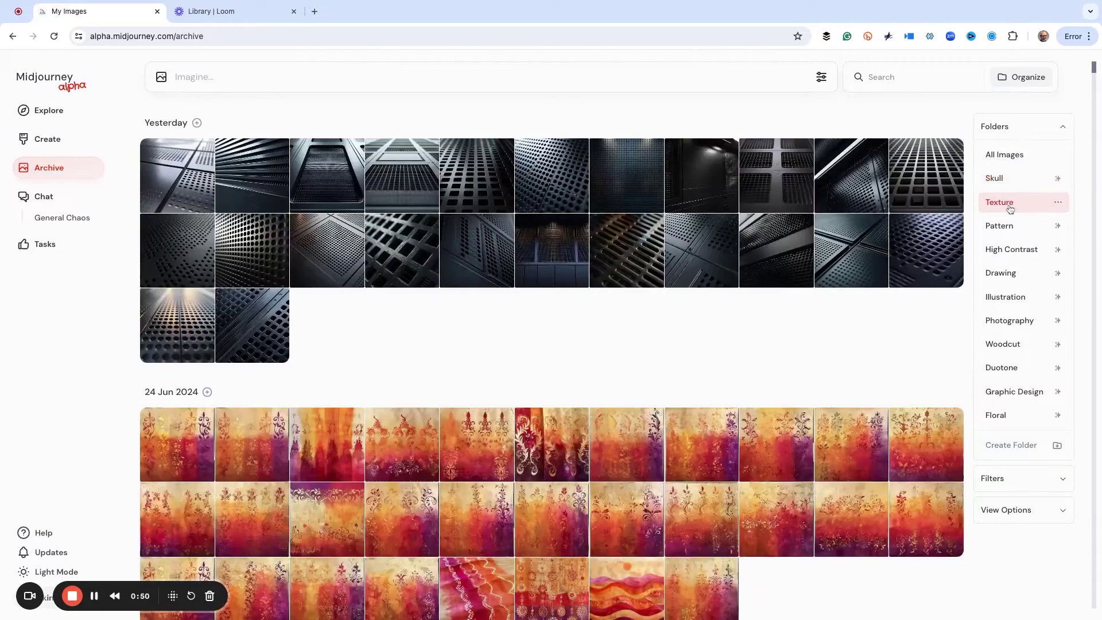
click(1009, 231)
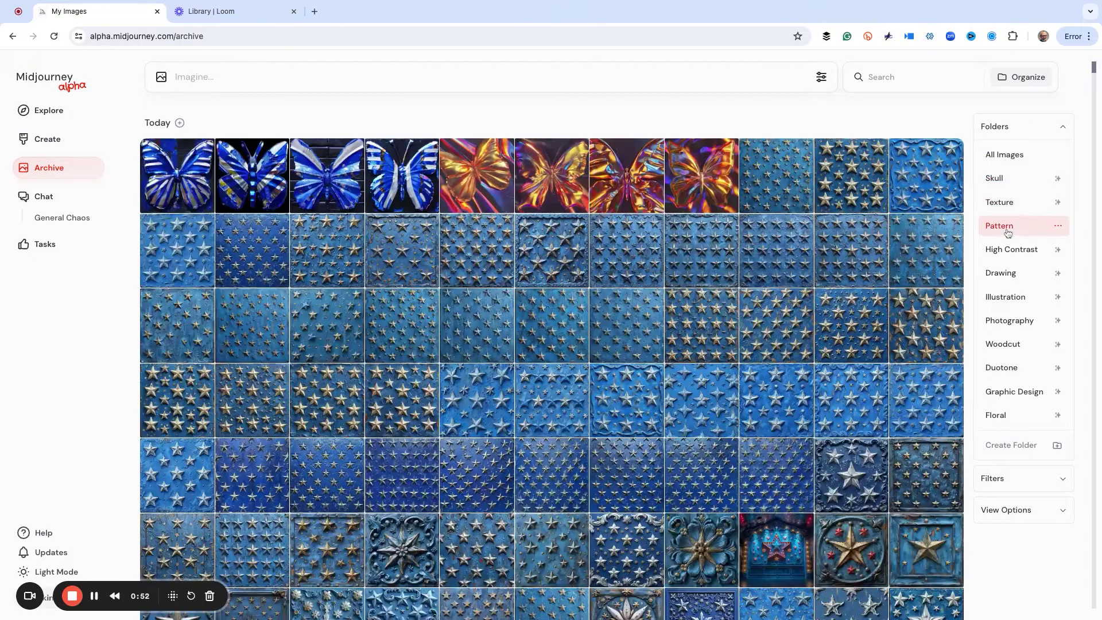
click(1007, 249)
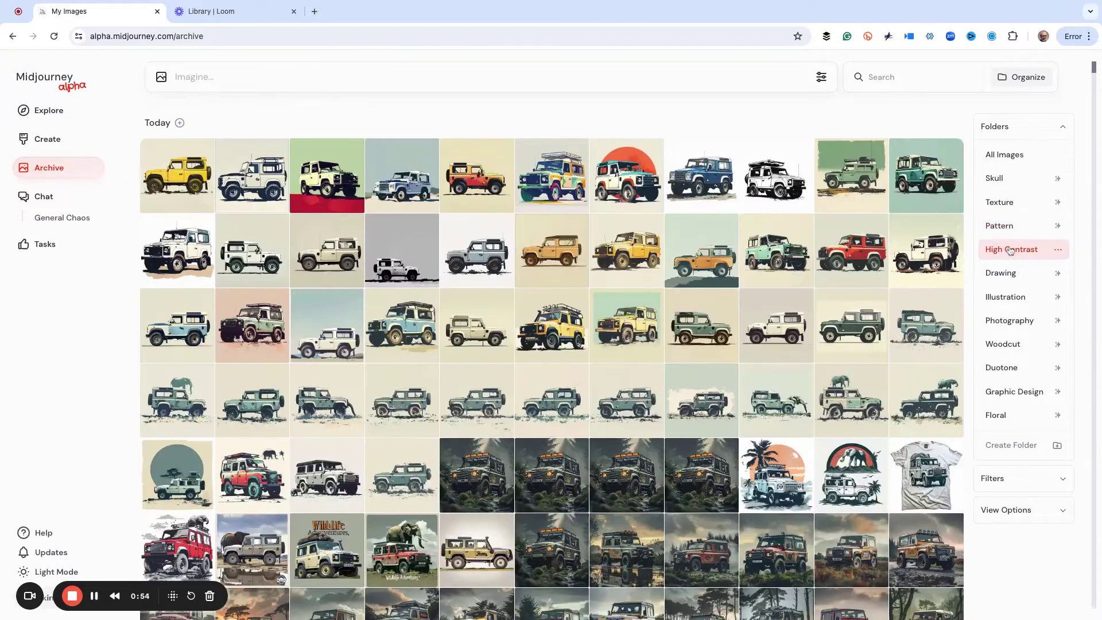
click(1005, 280)
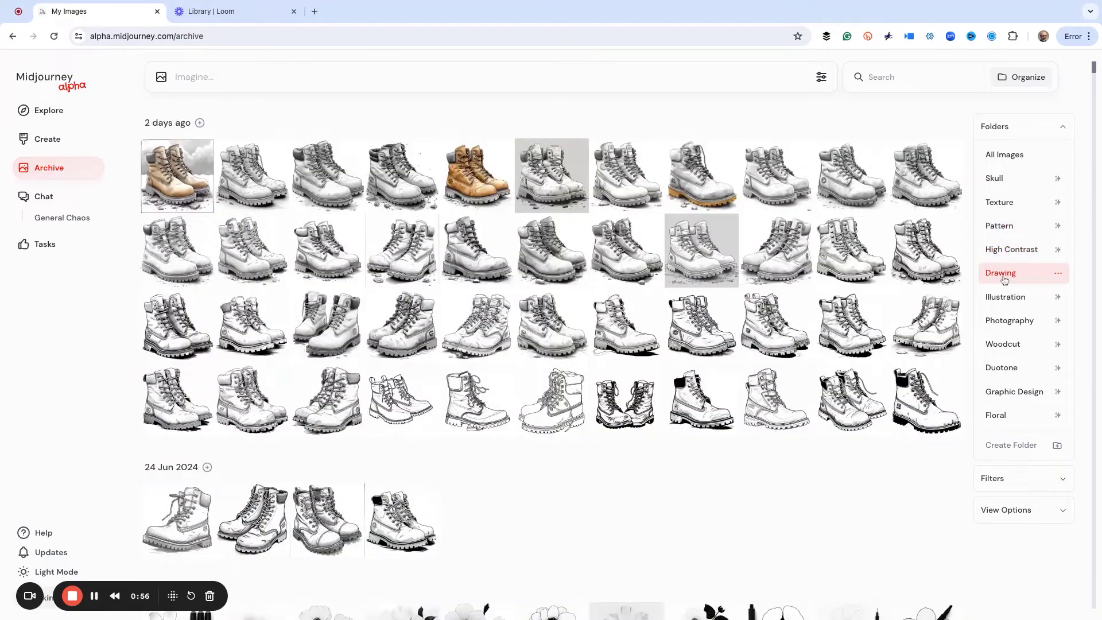
click(1019, 323)
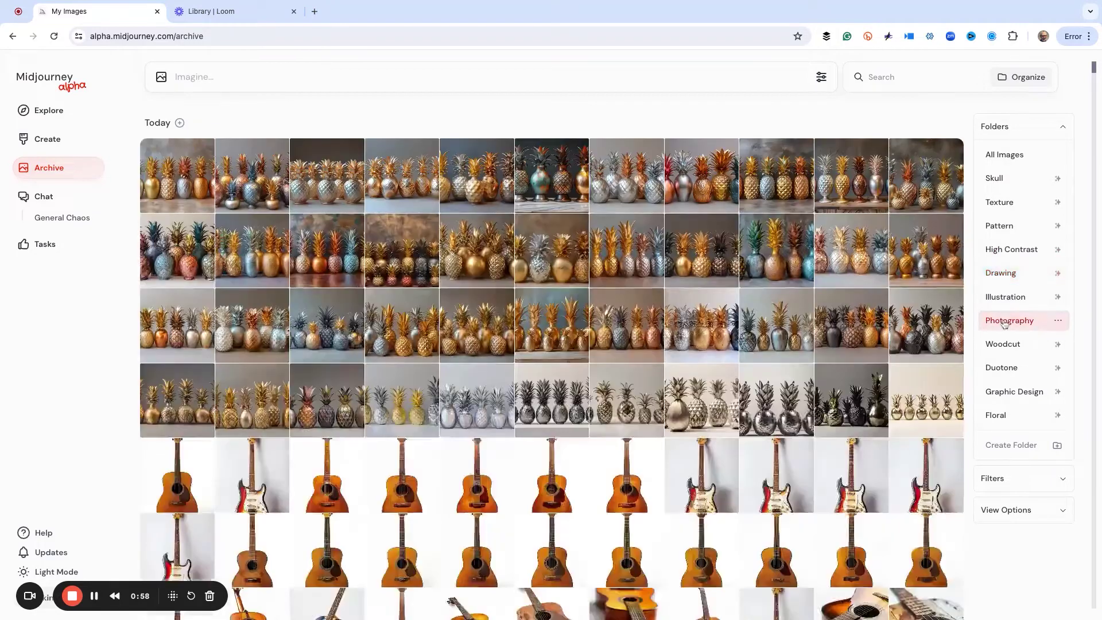
click(1001, 371)
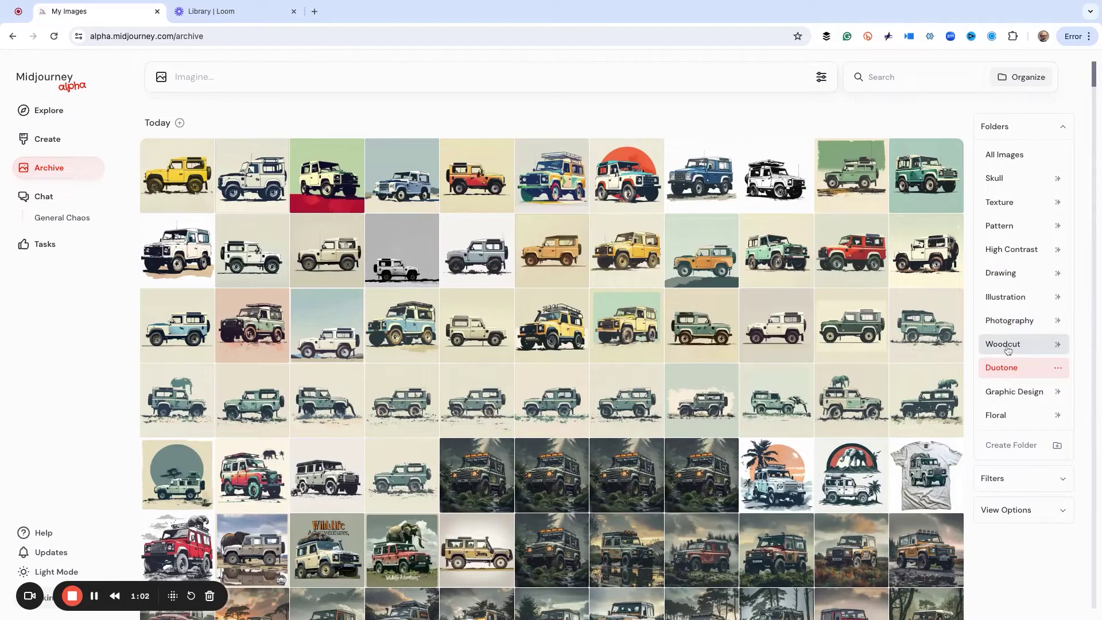
click(1008, 347)
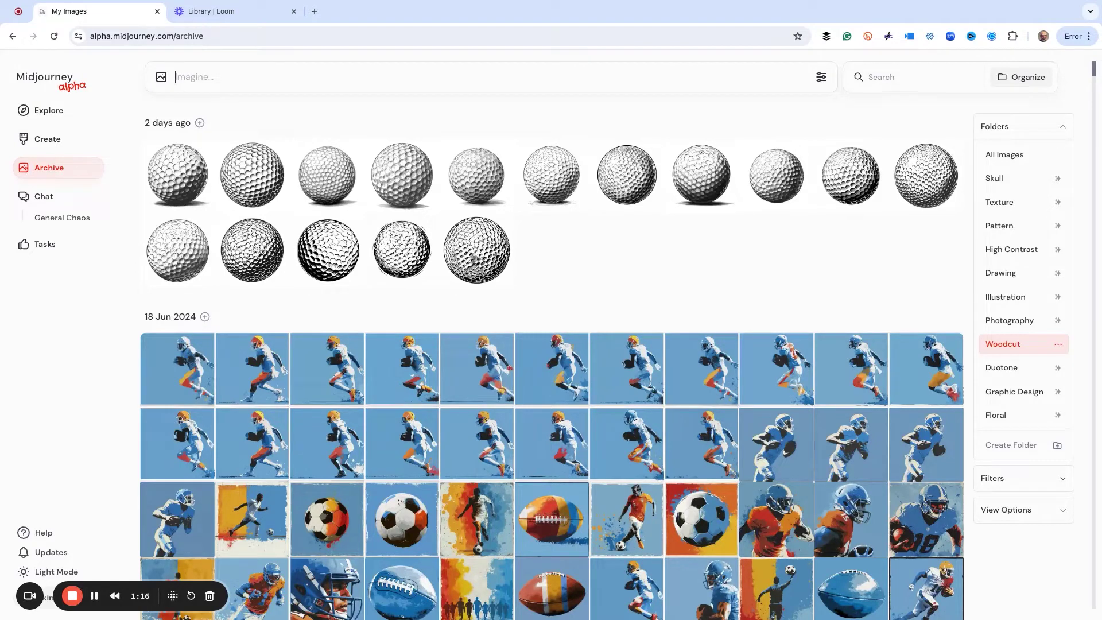
text(American Robin, on tree branch, graphic illustration, naturalistic color palette, high contrast, flat color, woodcut style, pale green background)
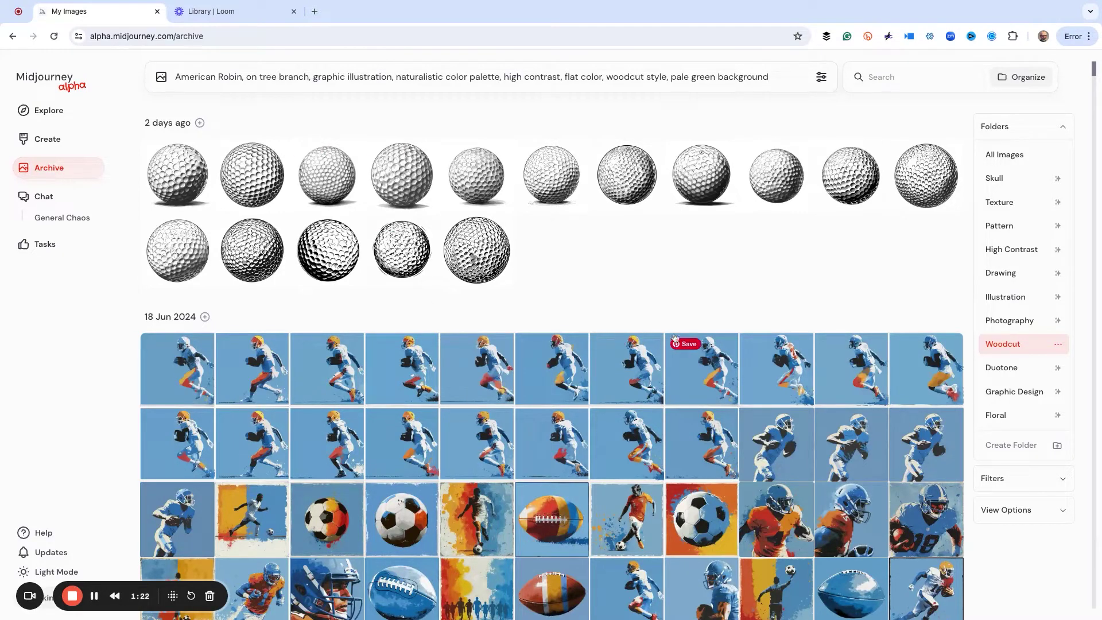
- Scroll the Woodcut folder and open the Magnolia warbler woodcut with stylize 600
scroll(654, 344, down, 7)
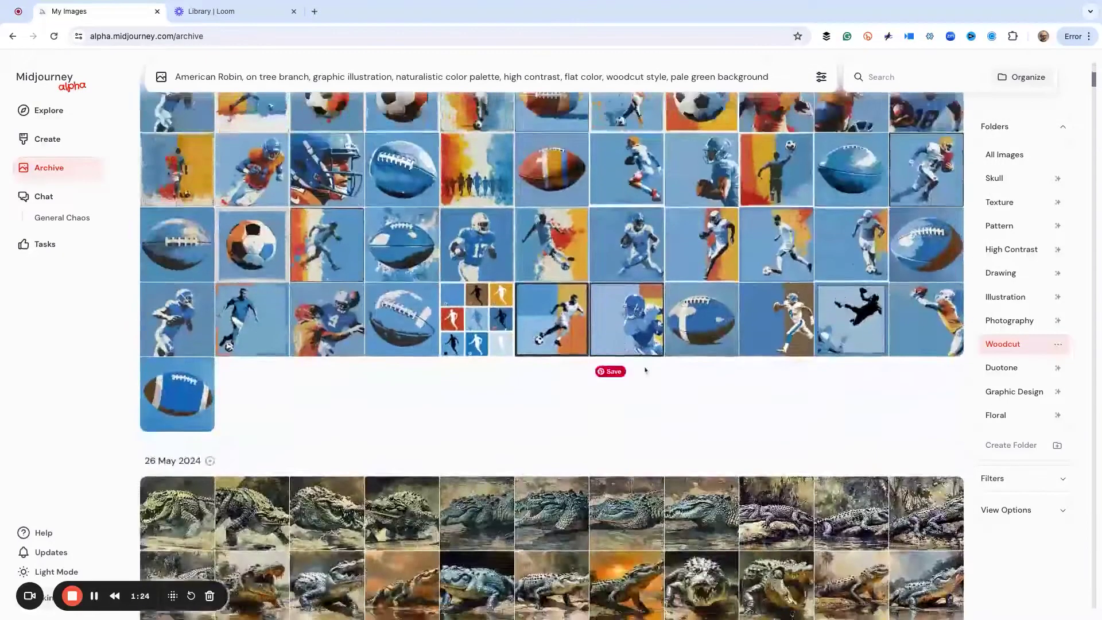
scroll(645, 370, down, 20)
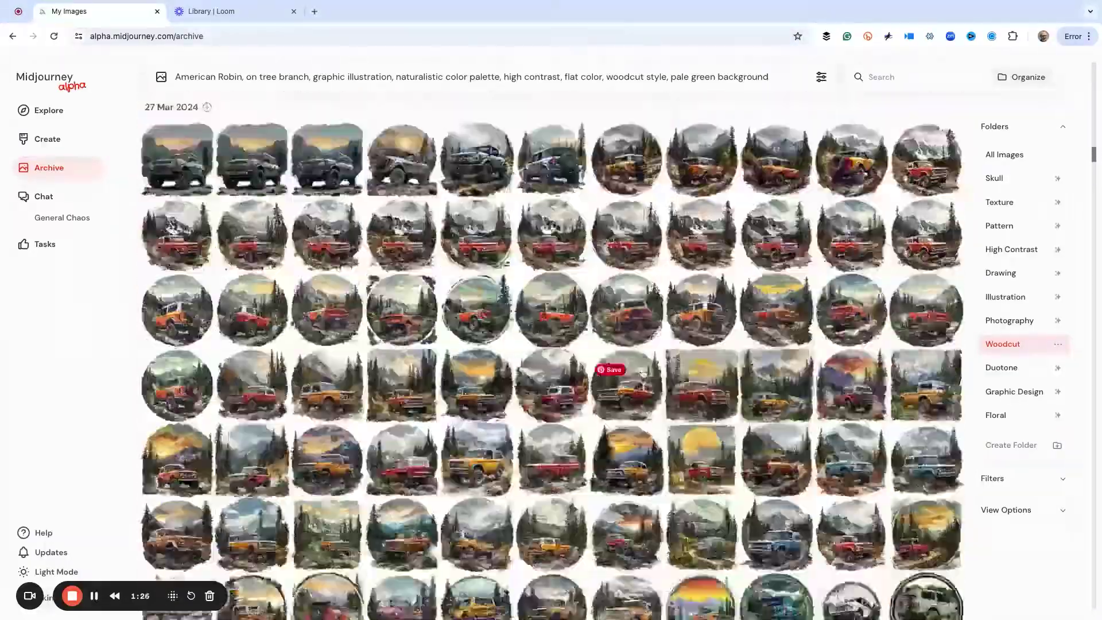
scroll(645, 370, down, 20)
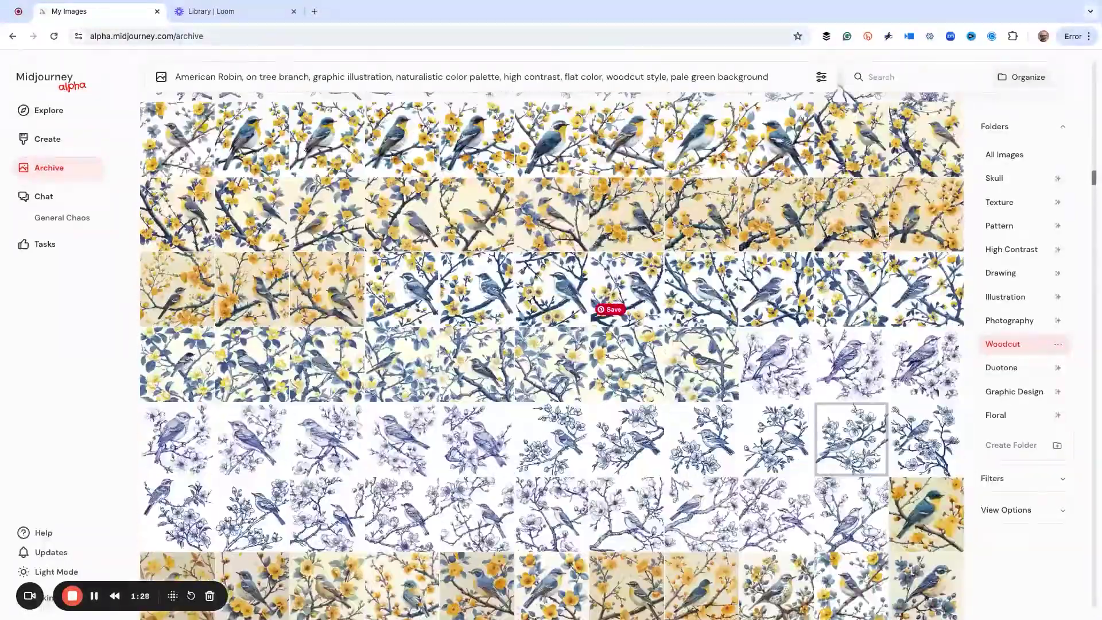
scroll(637, 367, down, 1)
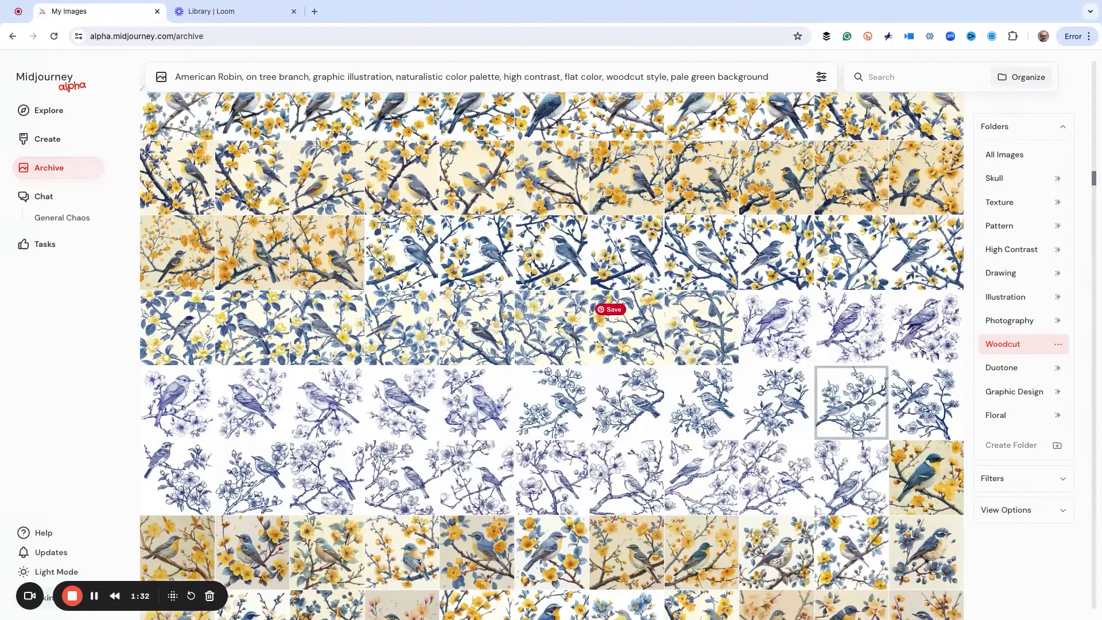
scroll(636, 367, up, 3)
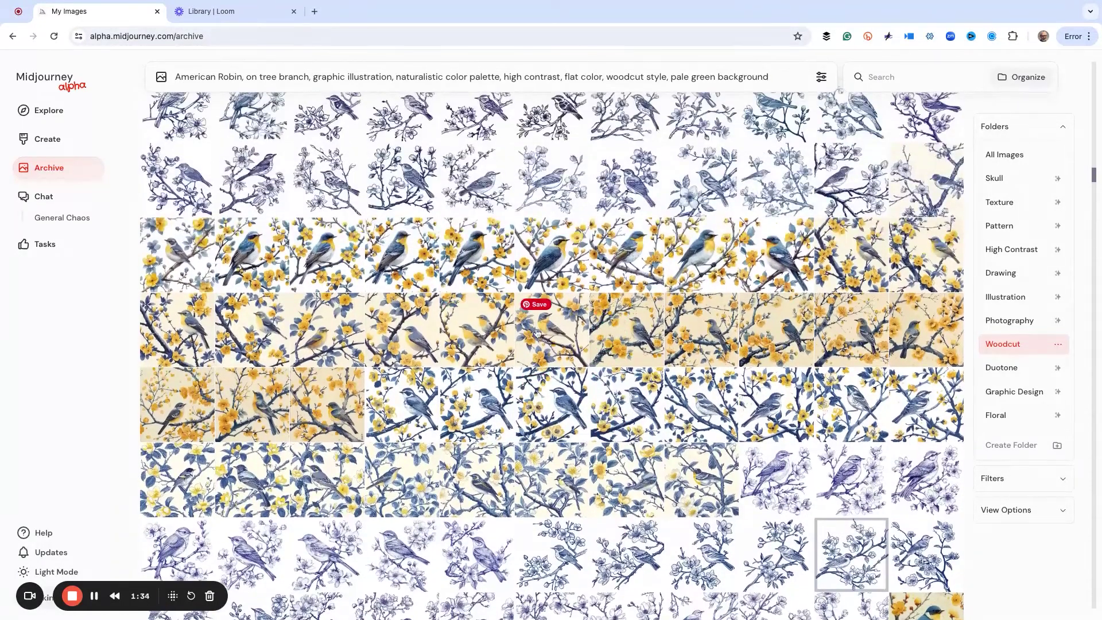
click(536, 333)
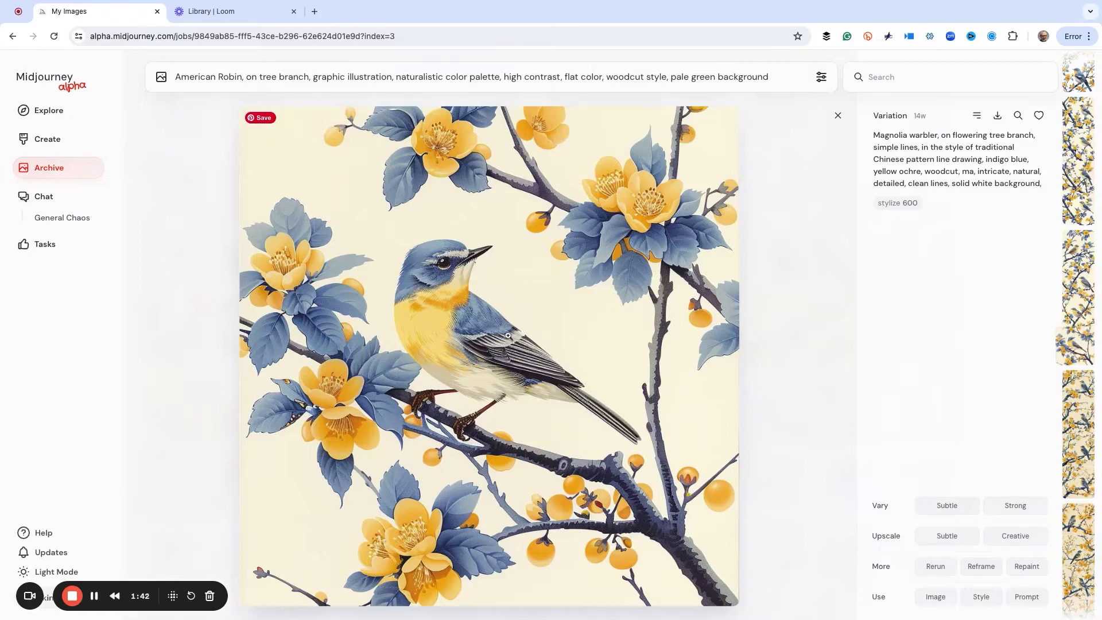
- Append the Magnolia warbler image's URL to the robin prompt as a --sref style reference
right_click(508, 335)
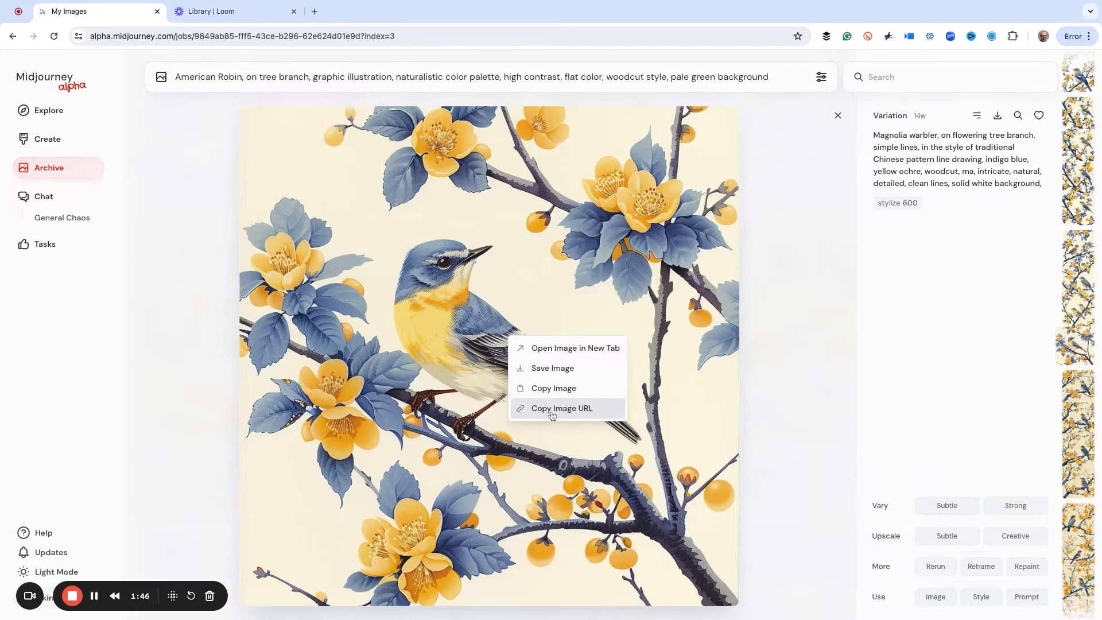
click(551, 413)
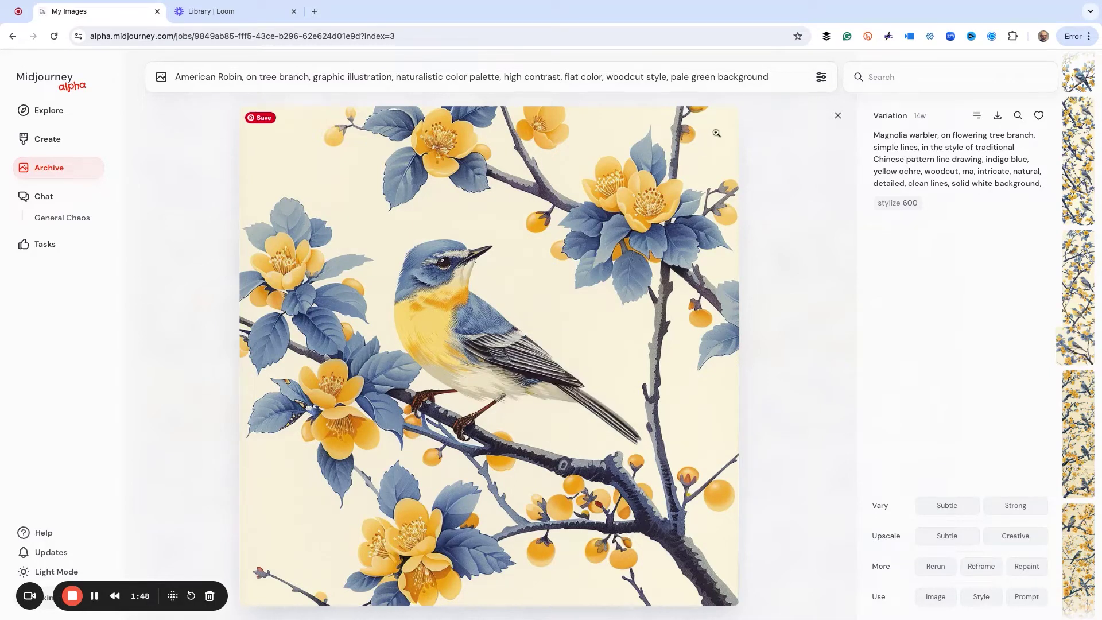
click(776, 77)
text(--sref)
key(ctrl+v)
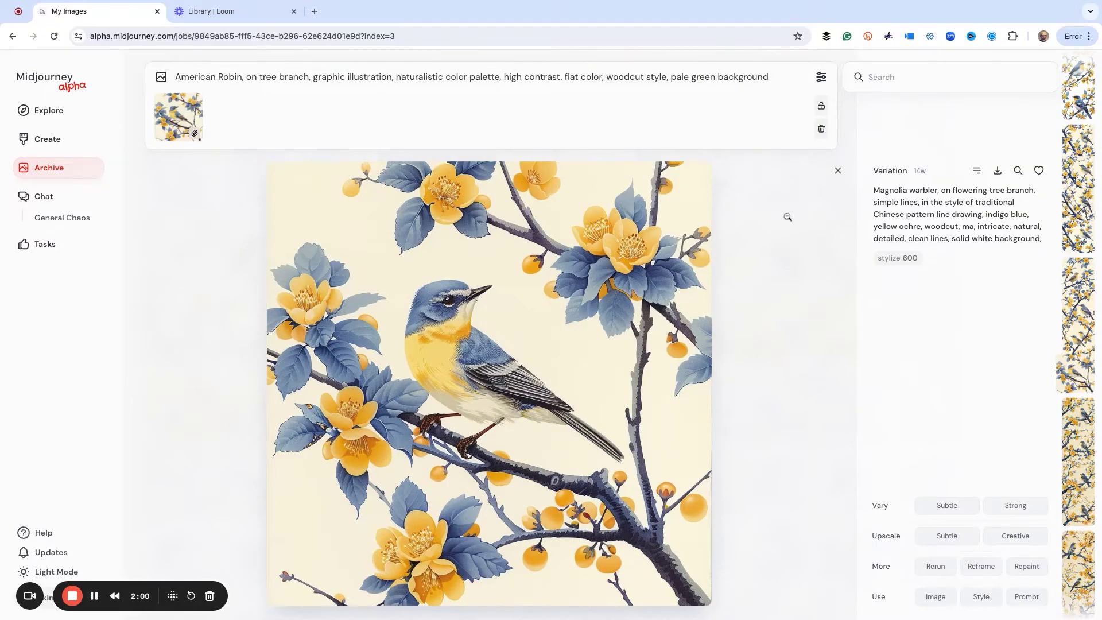
- Return to the Woodcut archive and open the blue chrysanthemum woodcut with stylize 900
key(Escape)
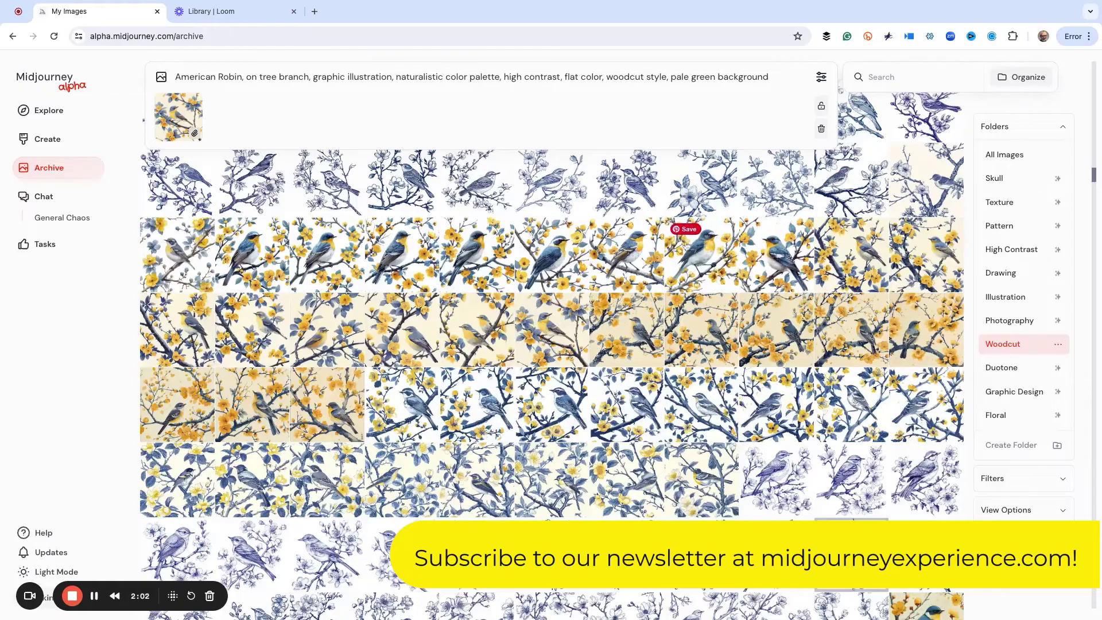
scroll(564, 319, down, 15)
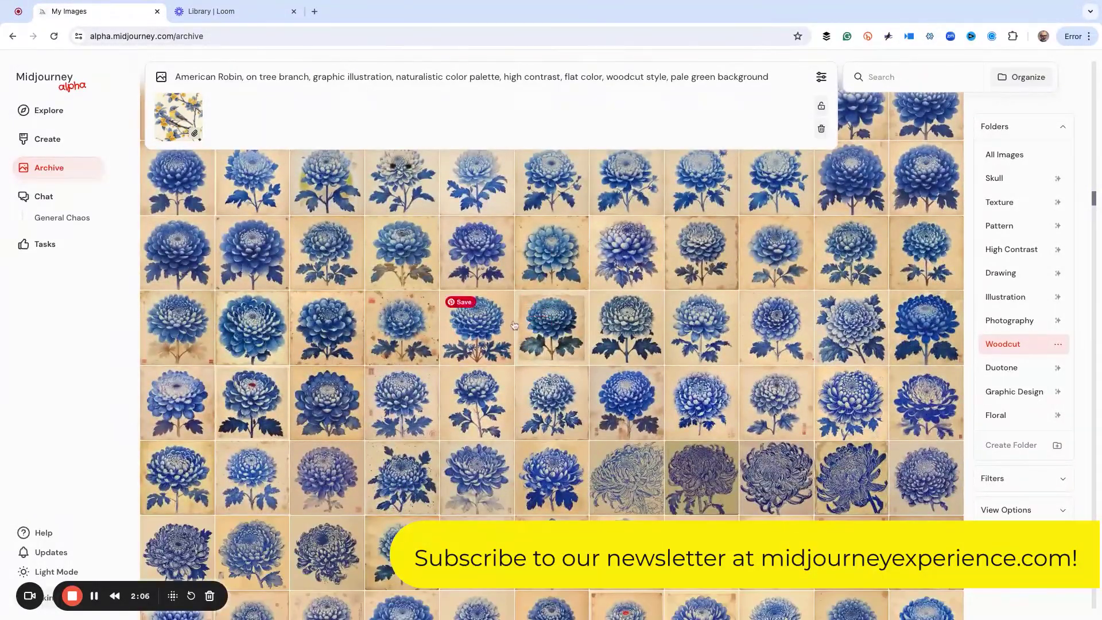
click(854, 192)
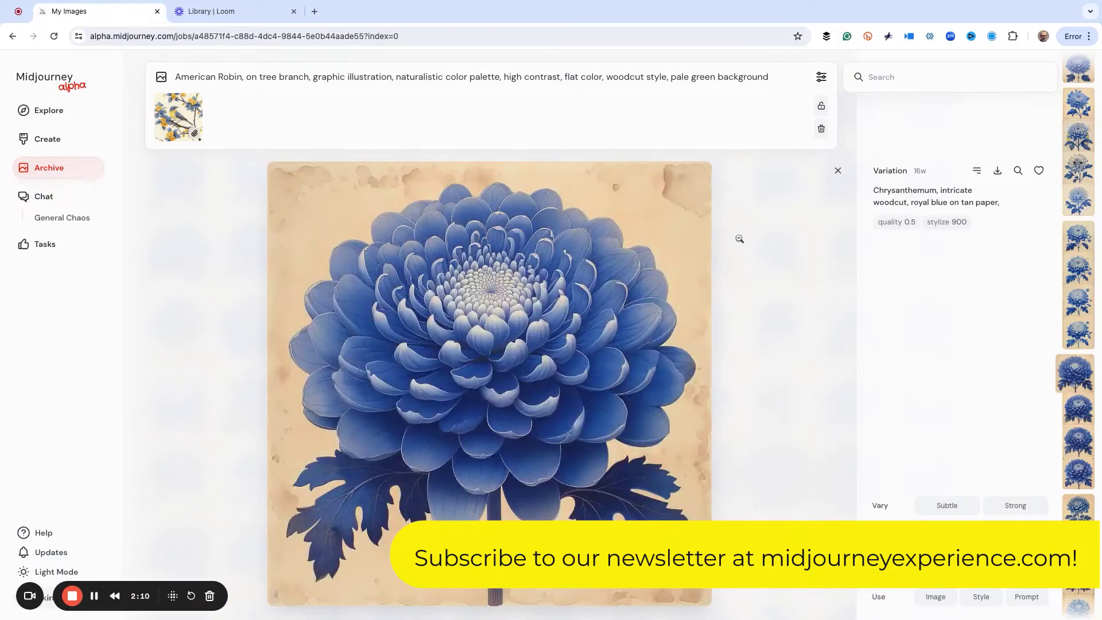
- Append the blue chrysanthemum image's URL to the robin prompt as a second --sref reference
right_click(499, 311)
scroll(505, 321, down, 1)
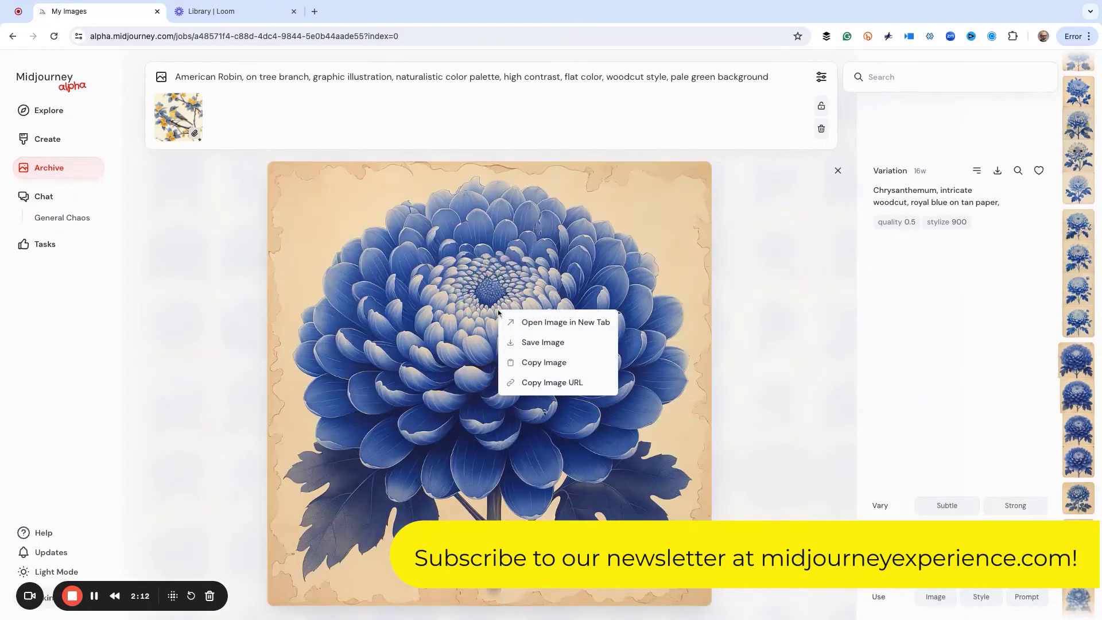
click(534, 383)
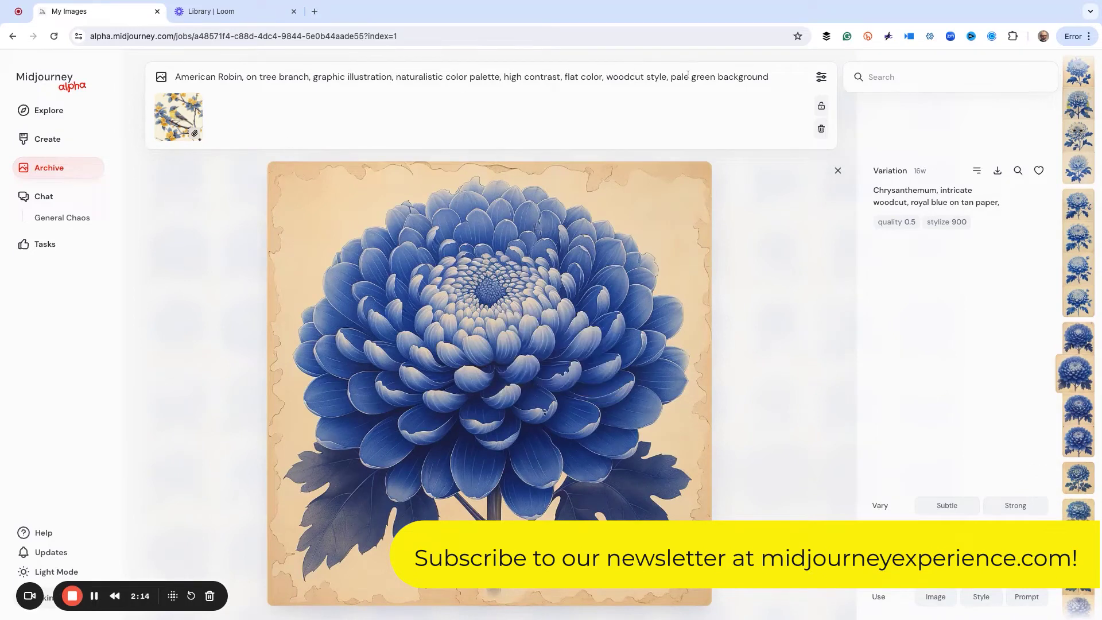
click(781, 77)
text(--res)
key(BackSpace)
key(BackSpace)
key(BackSpace)
text(sref)
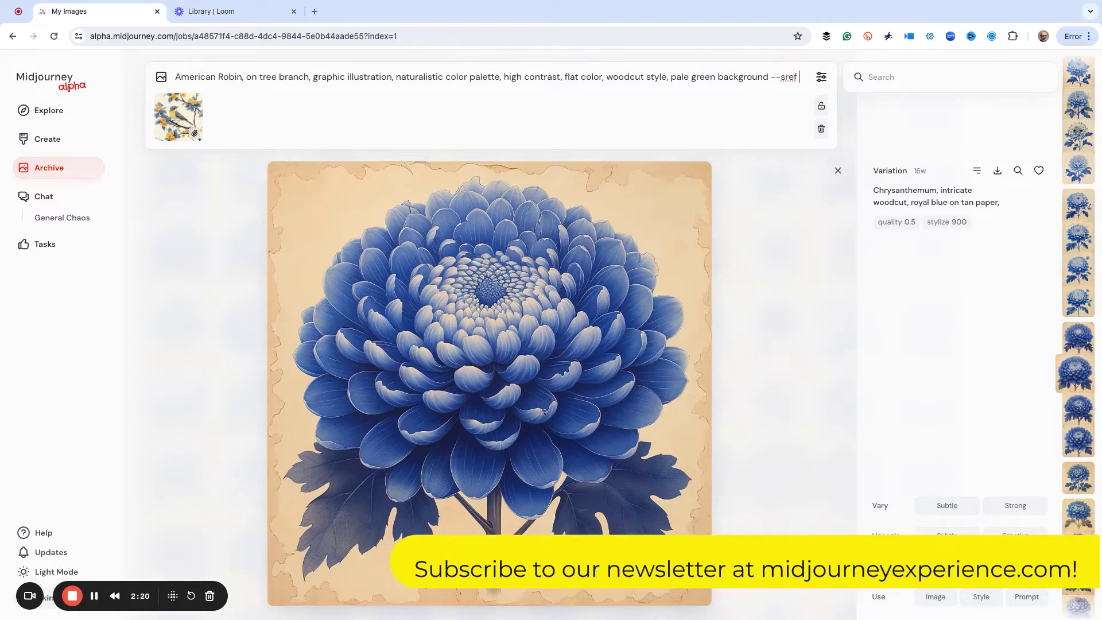
key(ctrl+v)
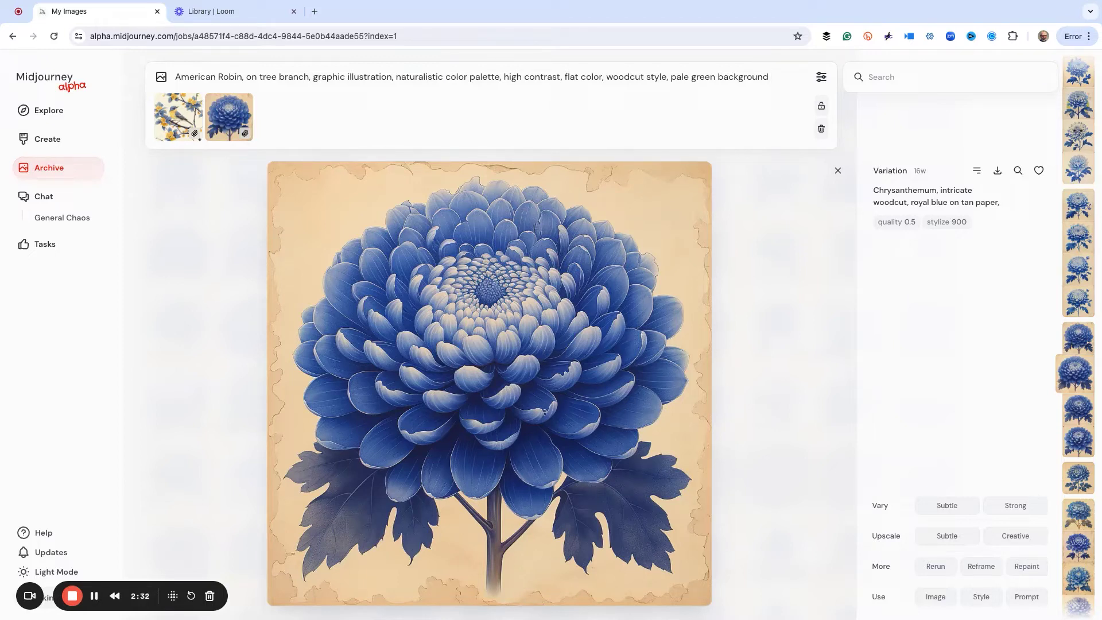
- Add --r 3 to the robin prompt and submit it to generate three jobs
text(--r)
text(3)
key(Return)
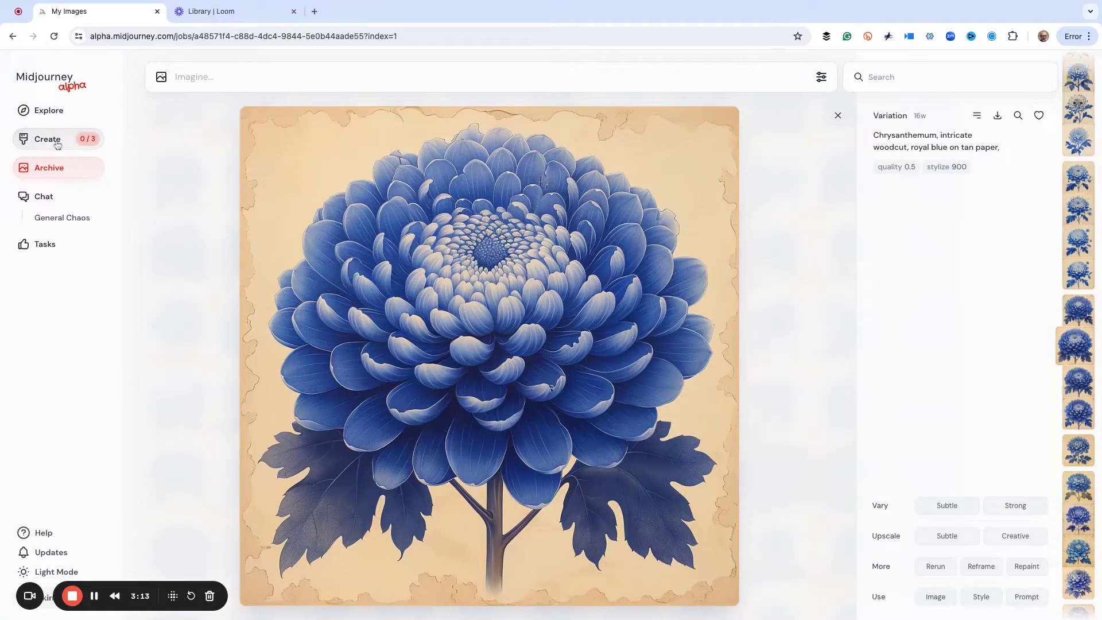
click(57, 145)
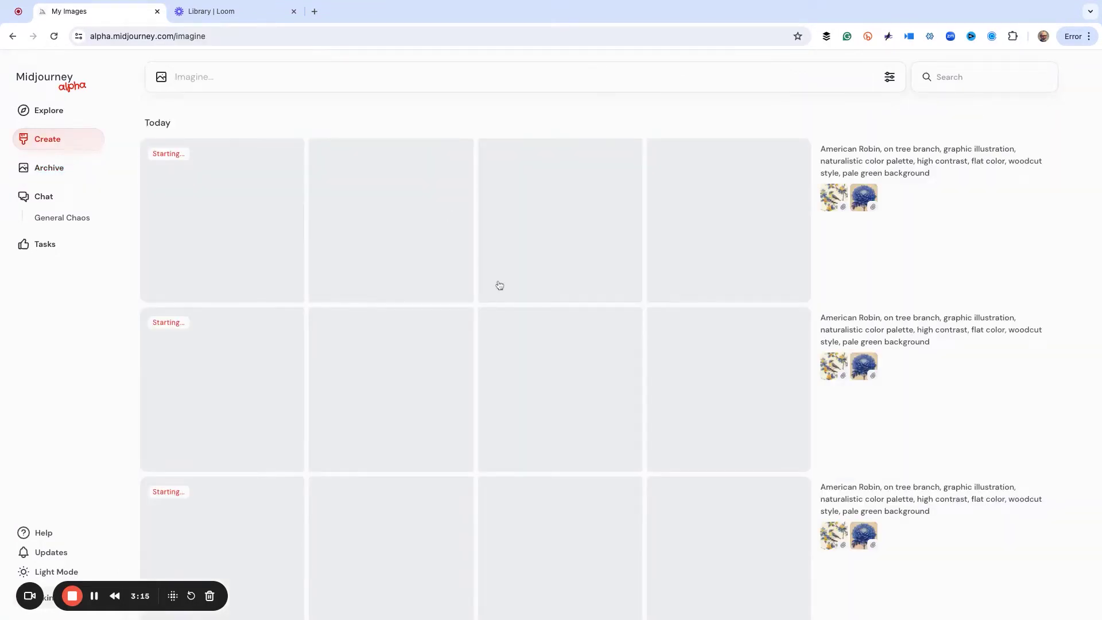
- Wait on the Create page until the three robin jobs finish their twelve woodcut images
mouse_move(948, 221)
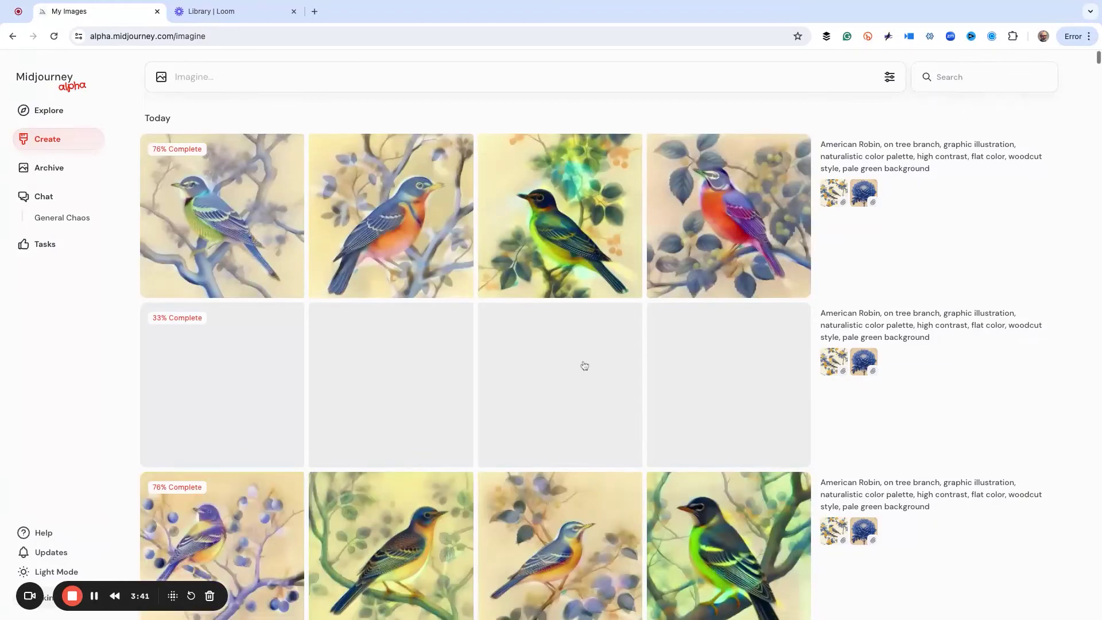
scroll(591, 363, down, 5)
scroll(588, 362, up, 5)
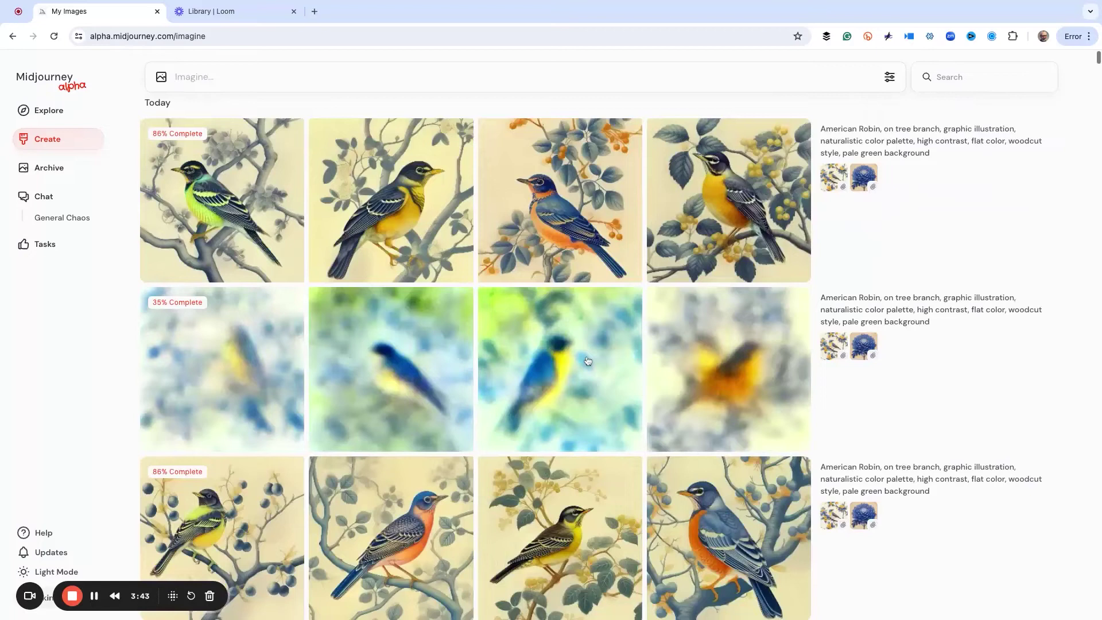
scroll(755, 431, down, 1)
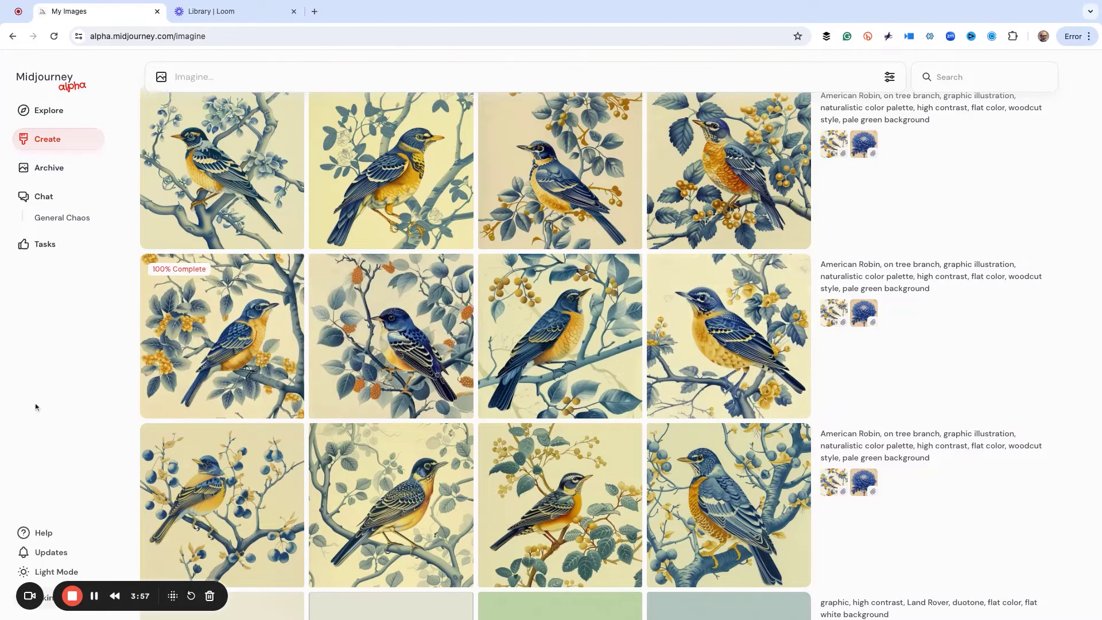
- Open a finished robin full-size and step back through the earlier job's robins
mouse_move(602, 409)
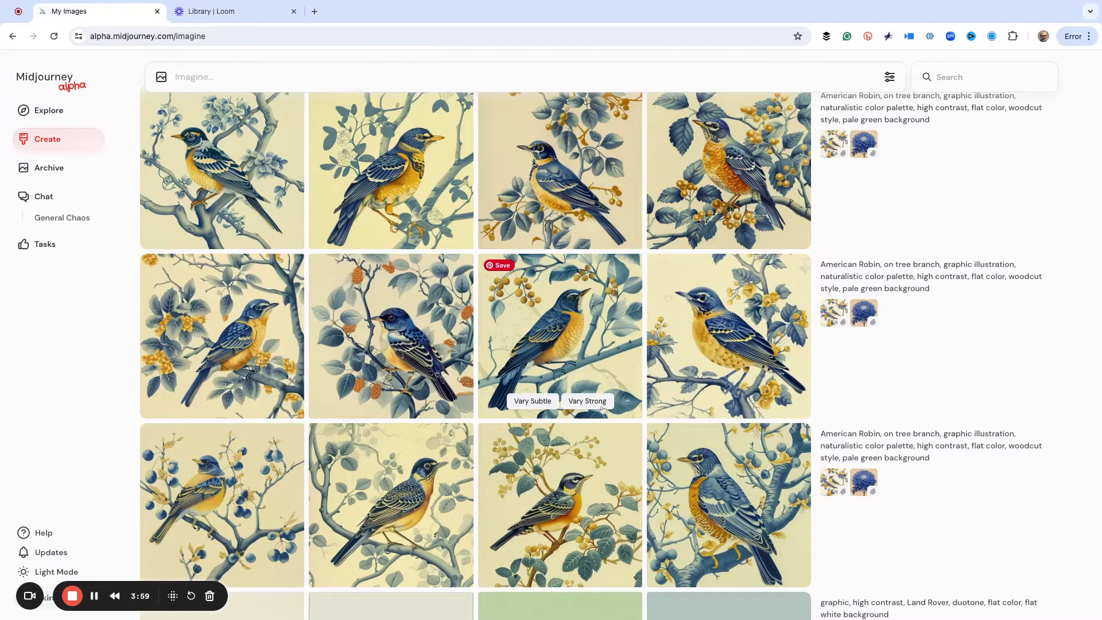
click(552, 356)
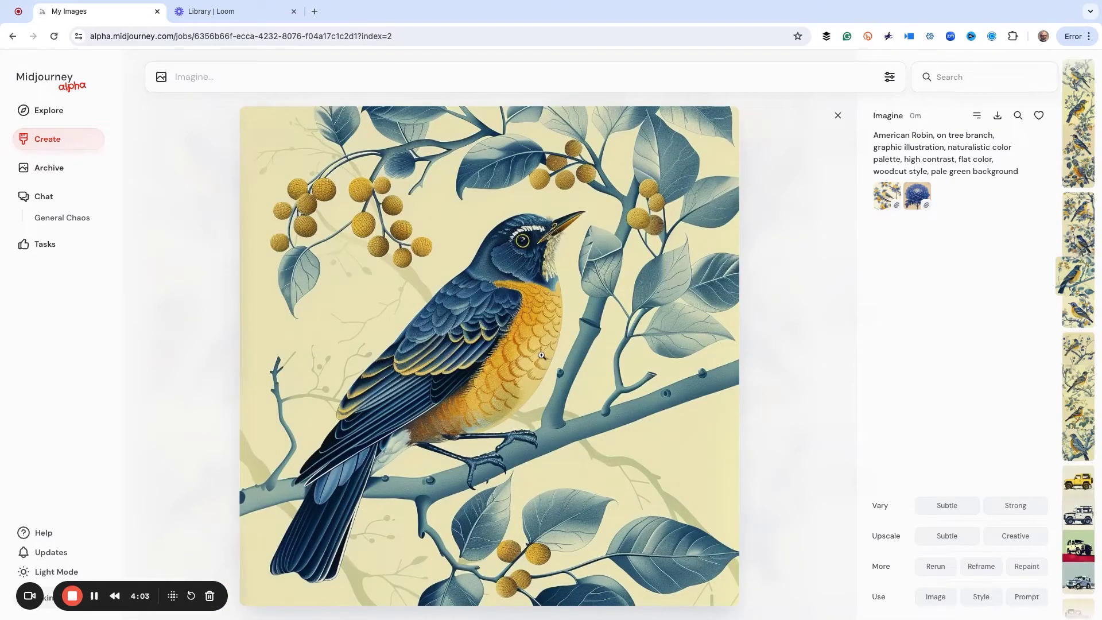
key(Up)
key(Up)
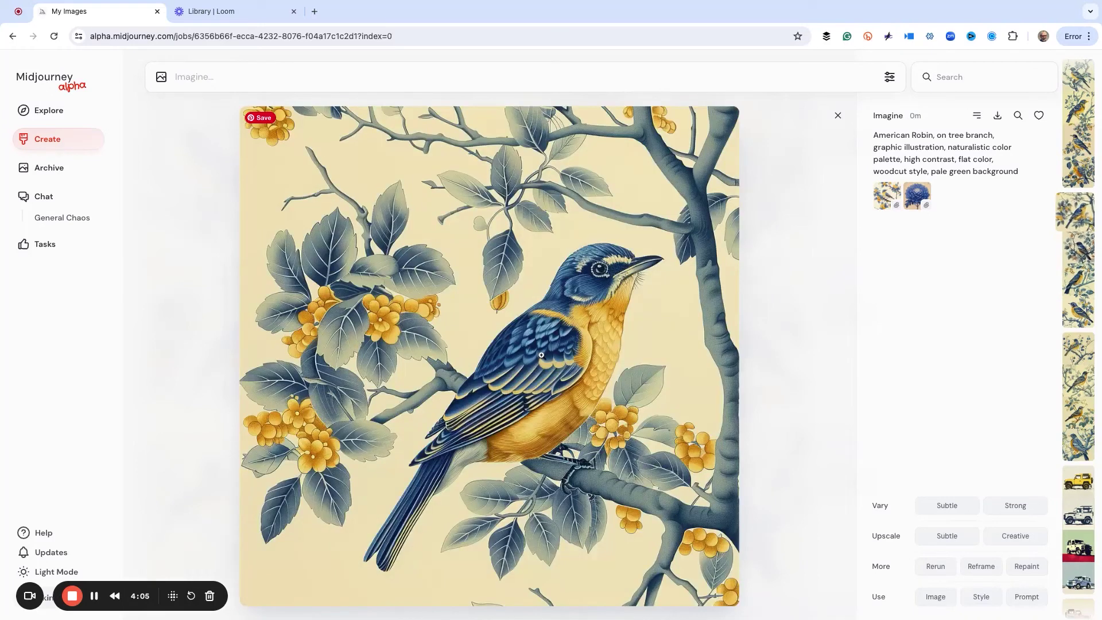
key(Up)
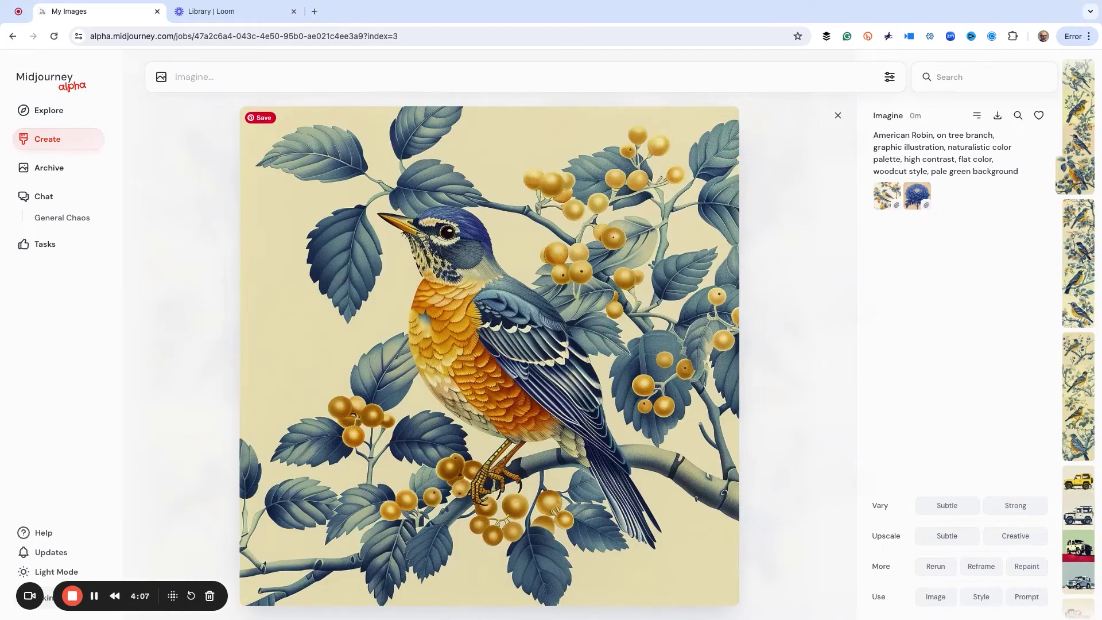
key(Up)
- Step forward to the blue-berries robin, then back to the robin among yellow blossoms
key(Up)
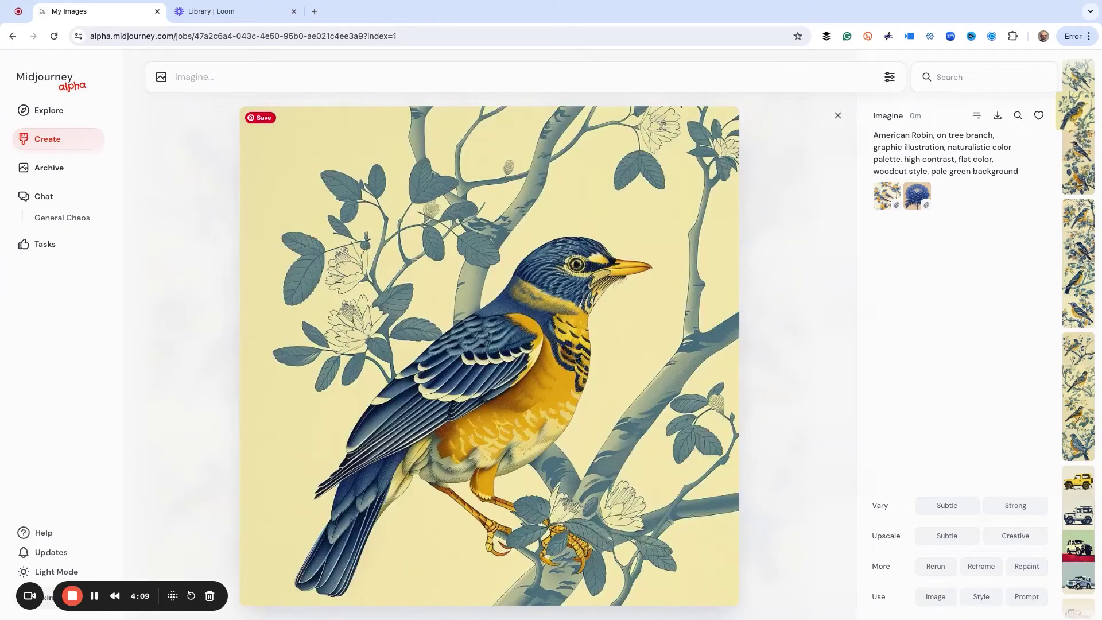
key(Up)
key(Down)
key(Down)
key(Up)
key(Down)
key(Down)
key(Down)
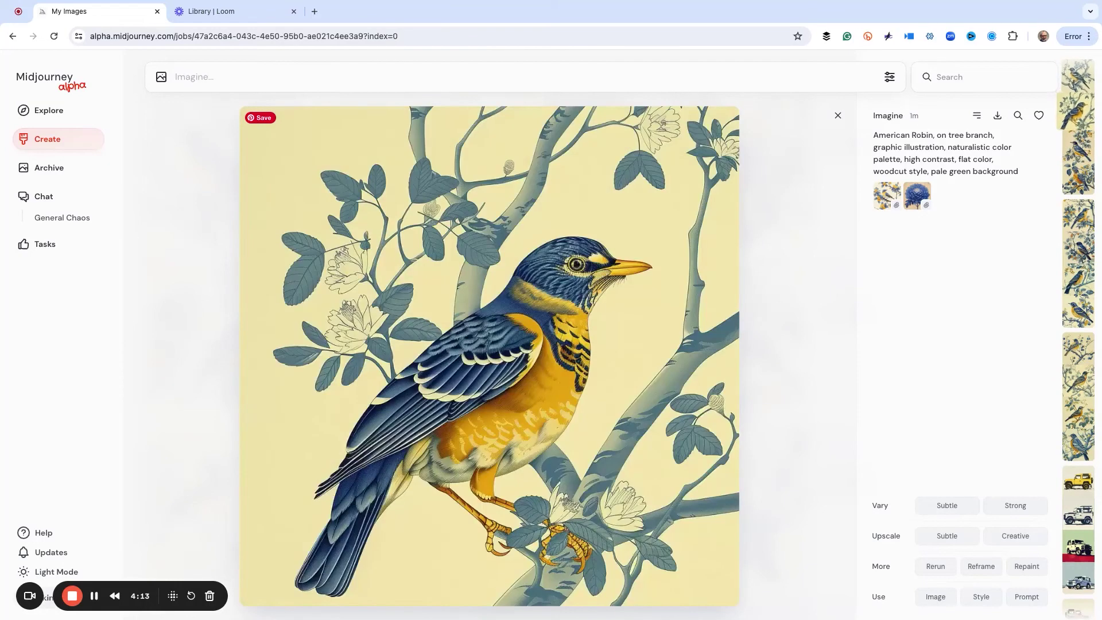
key(Down)
key(Down)
key(Down)
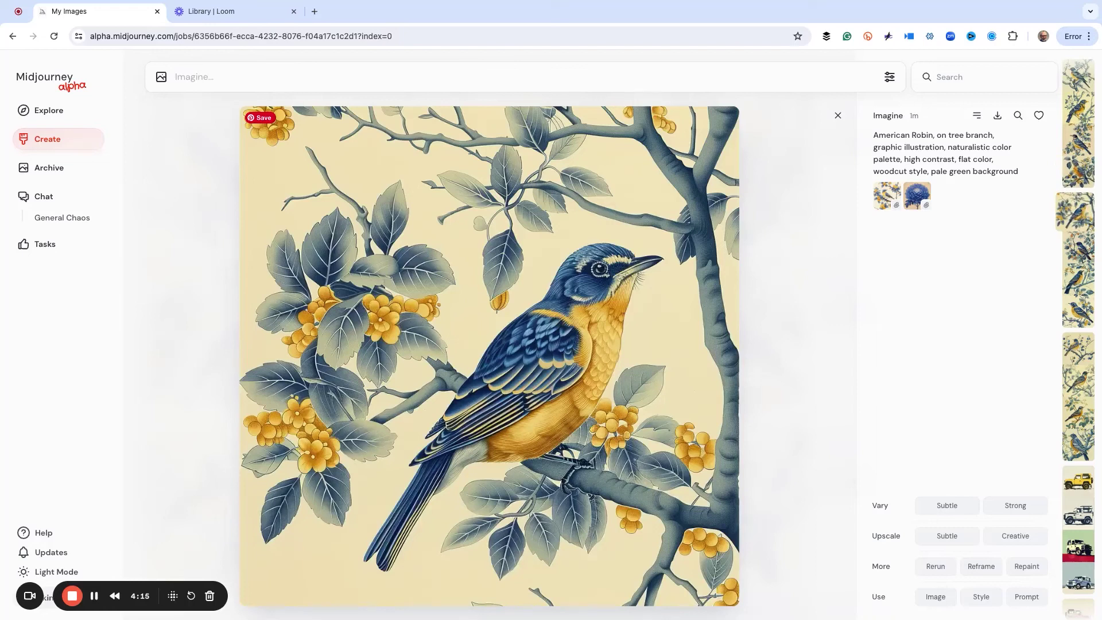
key(Down)
key(Down)
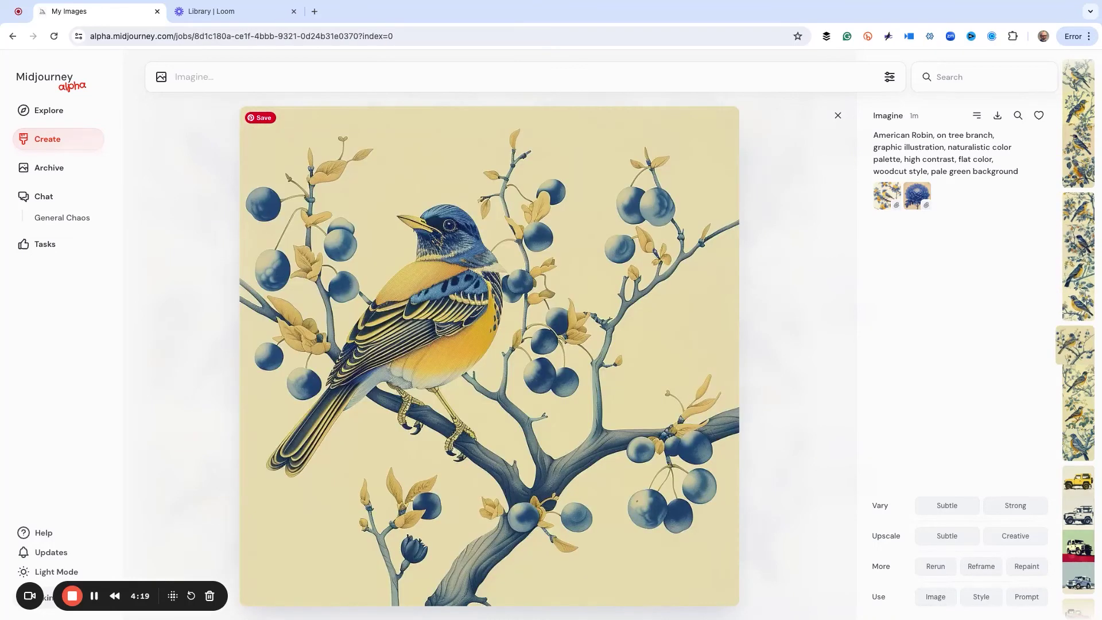
key(Down)
key(Down)
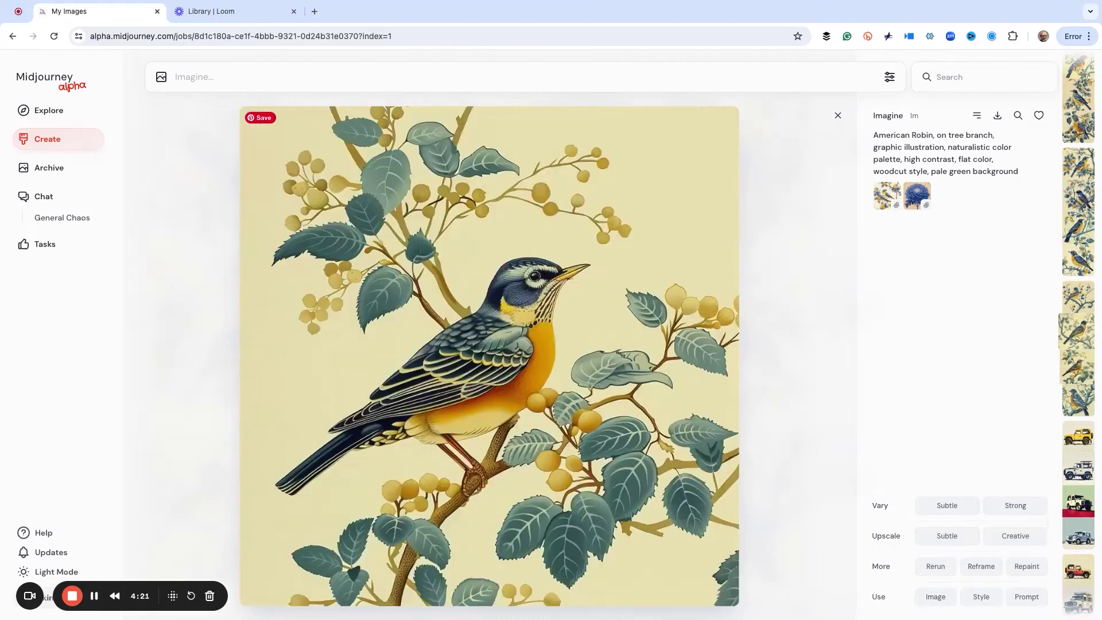
key(Up)
key(Up)
key(Up)
key(Up)
key(Up)
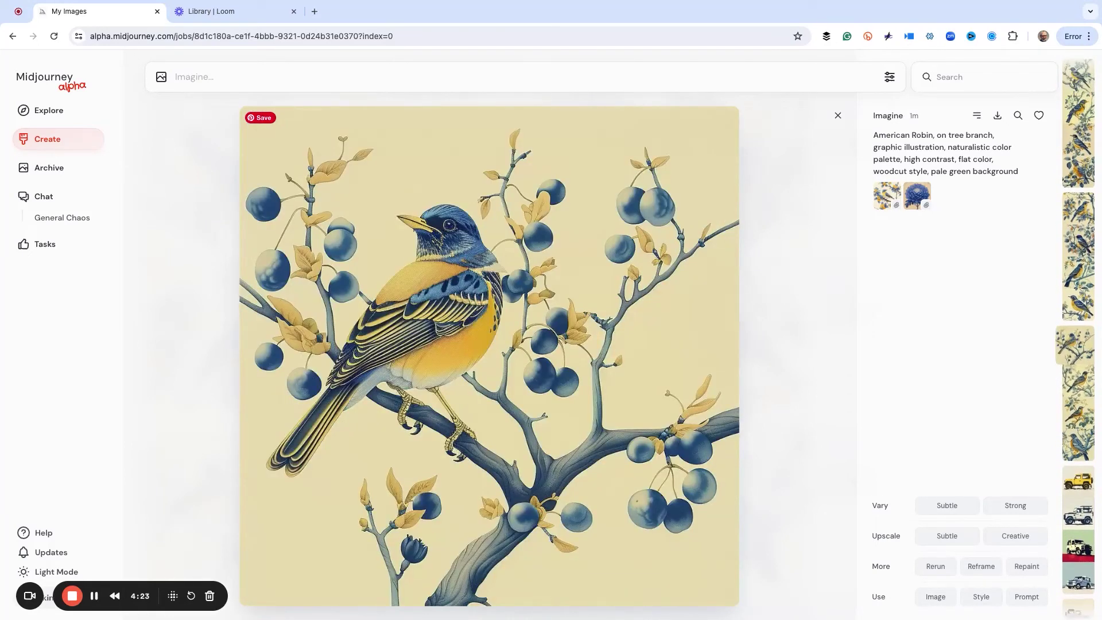
key(Up)
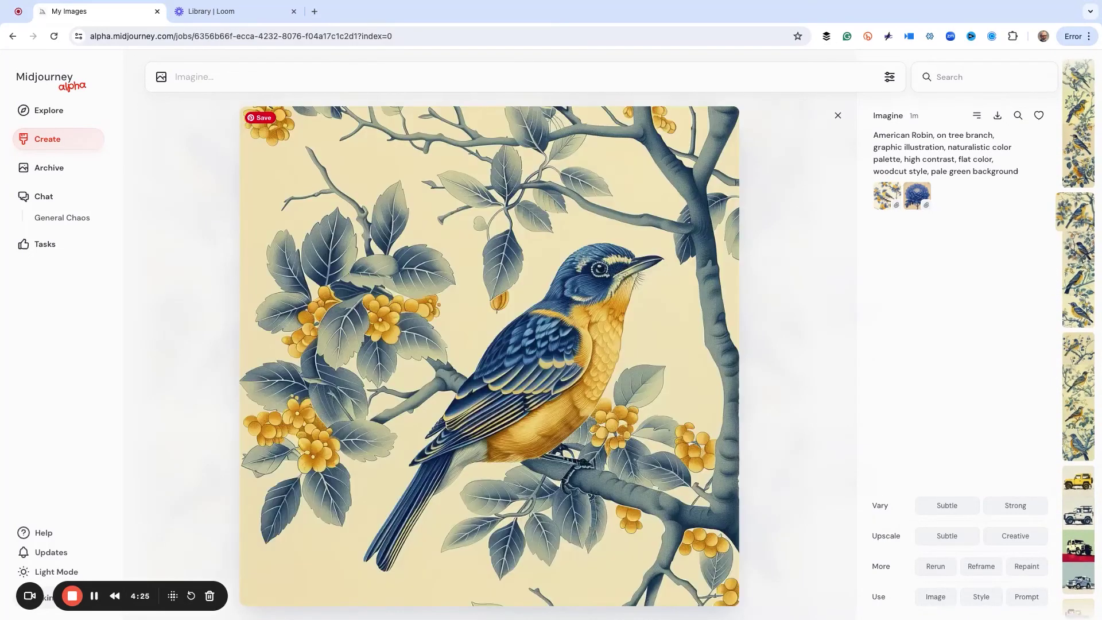